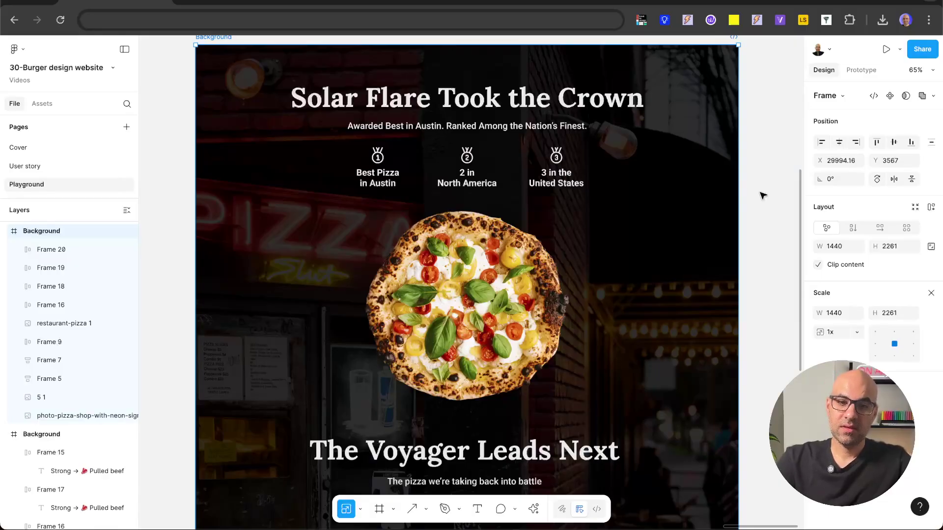
Scroll down to the 'The Voyager Leads Next' frame showing the ingredient-labelled pizza.
scroll(763, 195, "down", 5)
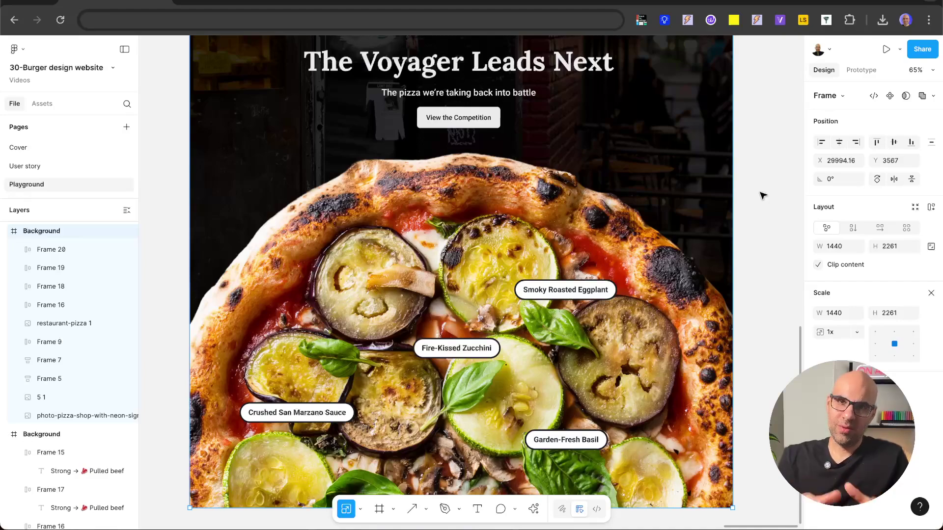
Jump to the 'We're at the Champion Pizza' Background frame and zoom in on it.
key("n")
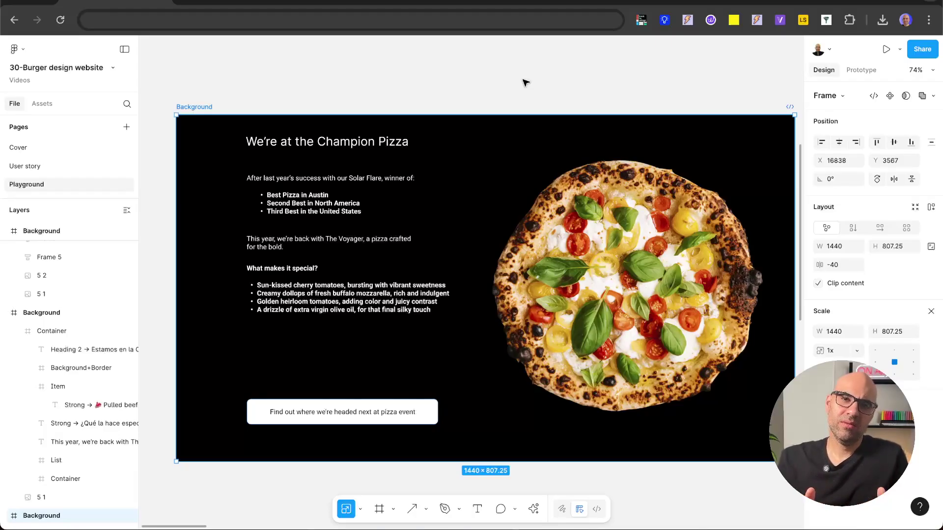
scroll(611, 55, "up", 5)
scroll(611, 55, "left", 2)
scroll(612, 55, "up", 2)
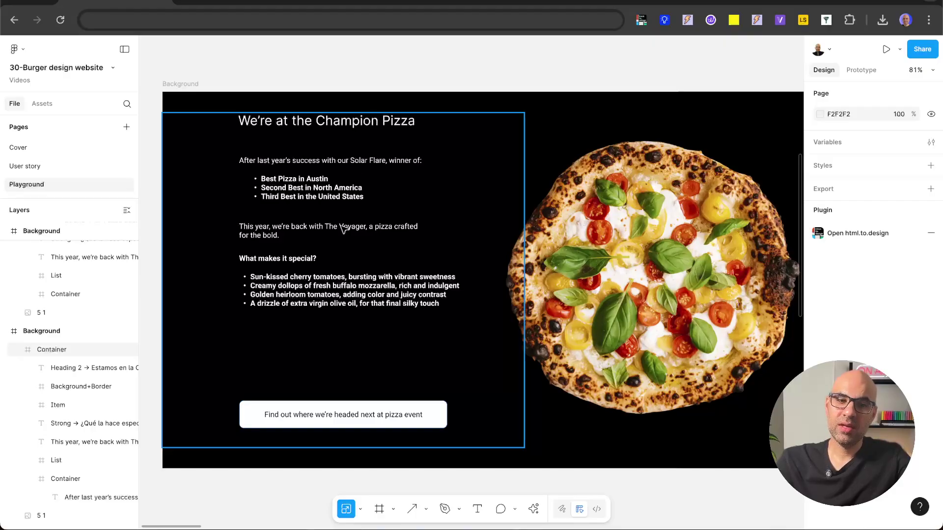
Check the ingredient list, heading and Voyager paragraph, then select the whole 1440×807.25 Background frame.
left_click(339, 281)
left_click(307, 259, "shift")
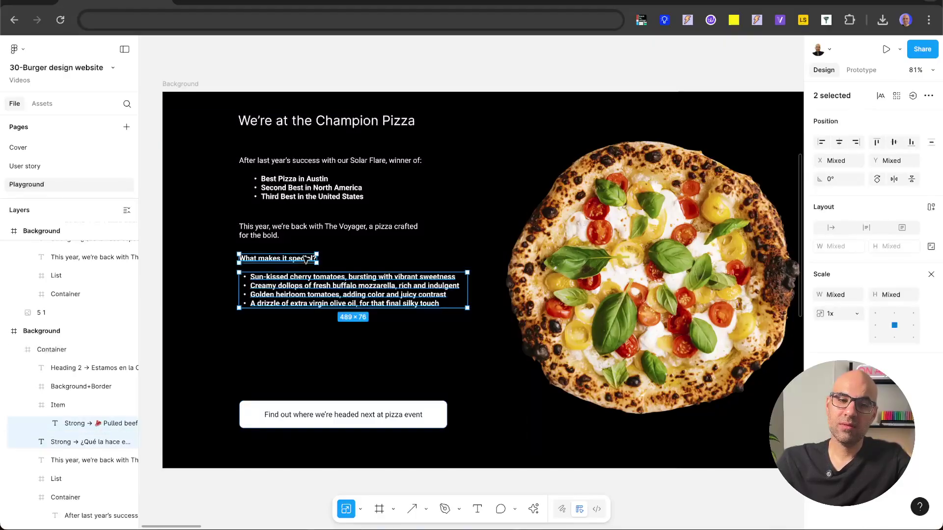
left_click(310, 230, "shift")
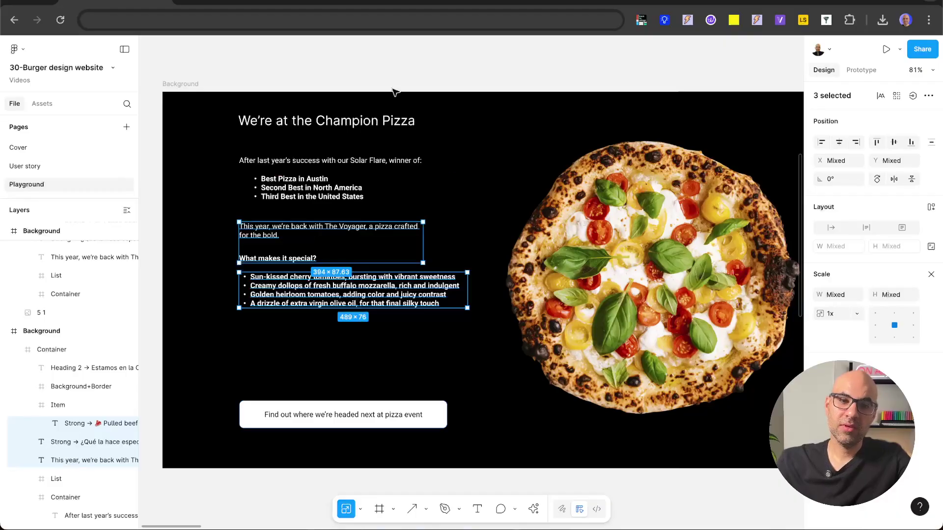
left_click(371, 72)
left_click(177, 84)
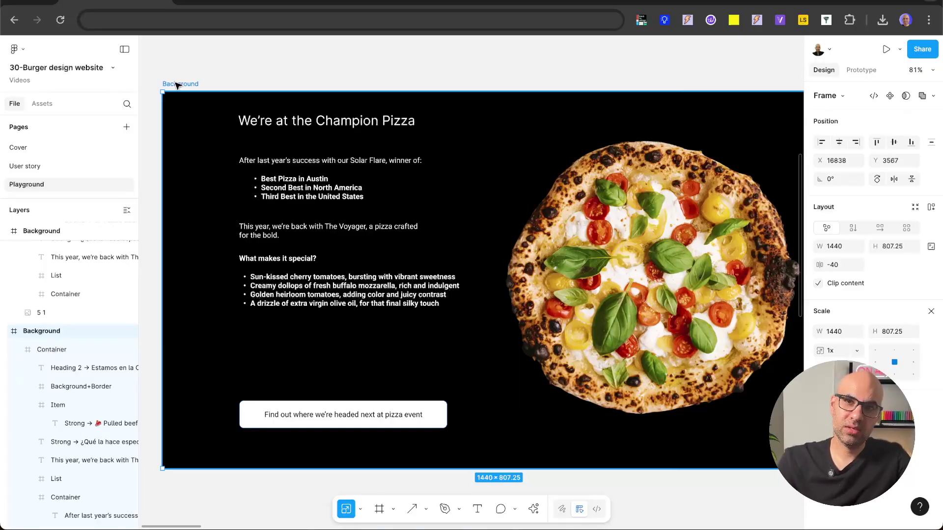
In ChatGPT, review the critique prompt's role and task sentences.
key("ctrl+Tab")
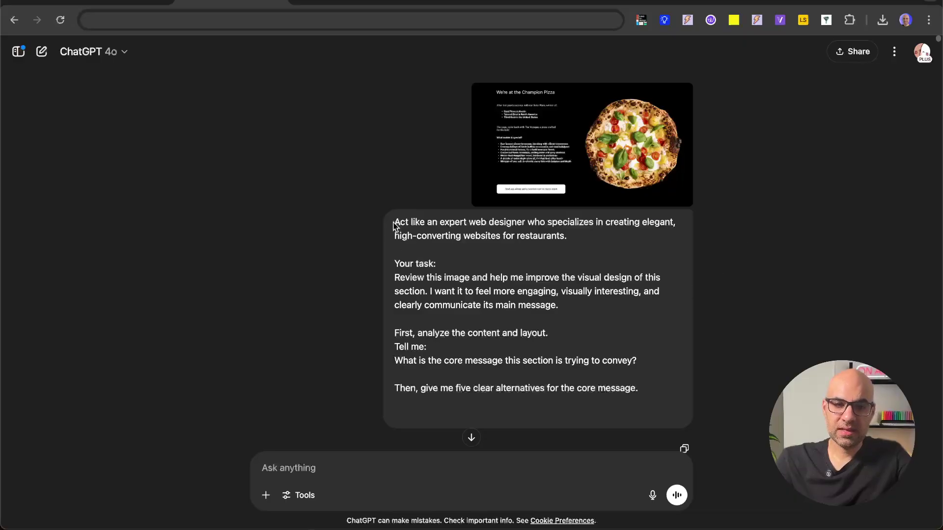
left_click_drag(393, 223, 567, 240)
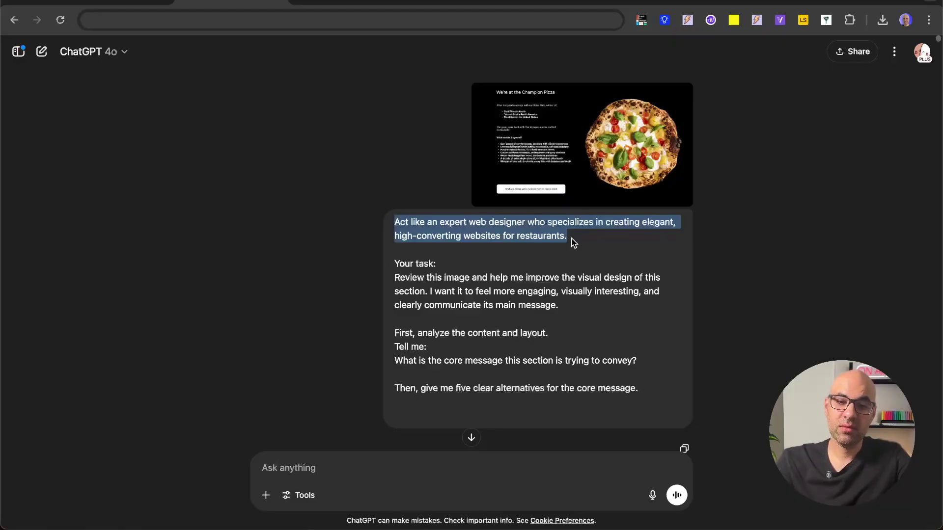
scroll(572, 243, "down", 2)
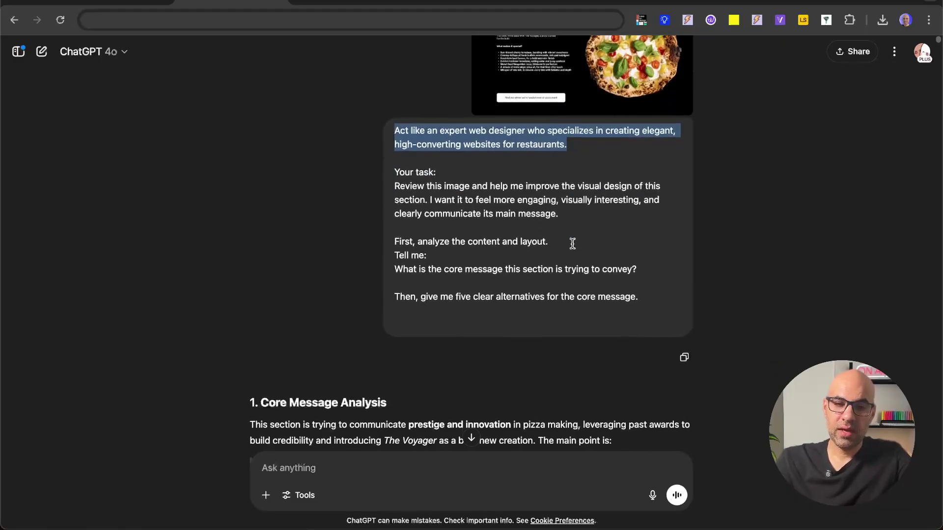
left_click_drag(394, 186, 544, 198)
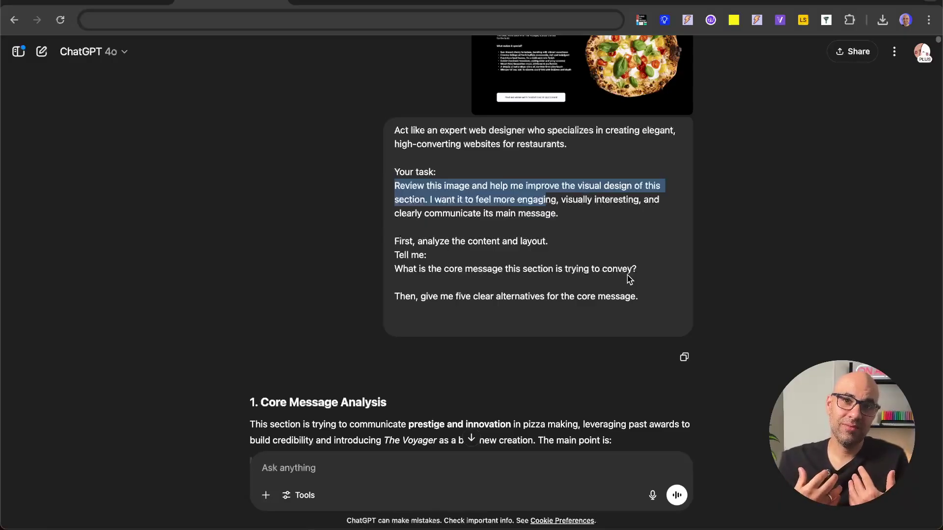
Read the Core Message Analysis and scroll to the five alternative headline messages.
scroll(519, 201, "down", 6)
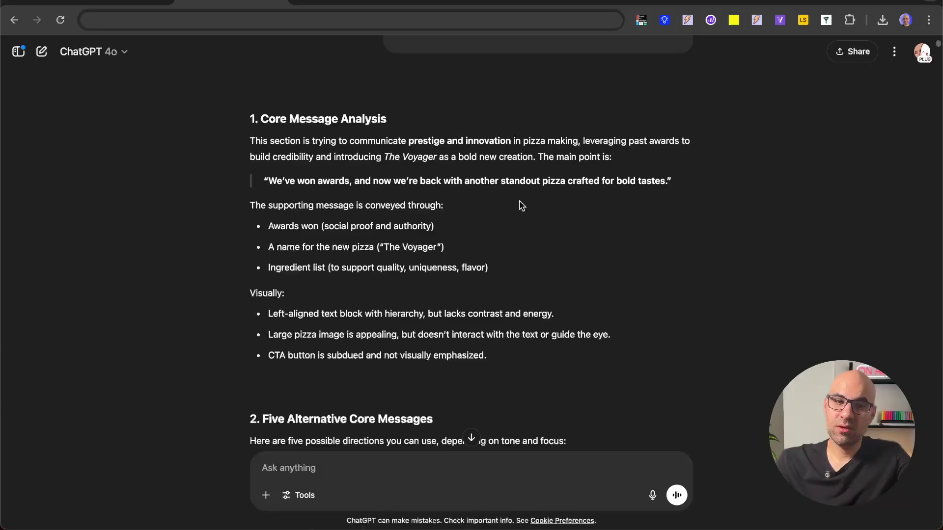
left_click_drag(277, 181, 611, 182)
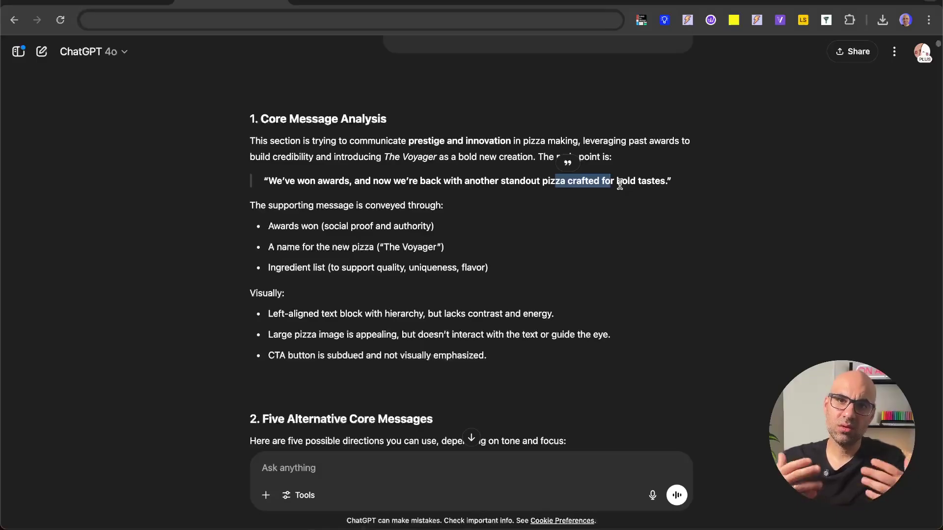
scroll(658, 358, "down", 8)
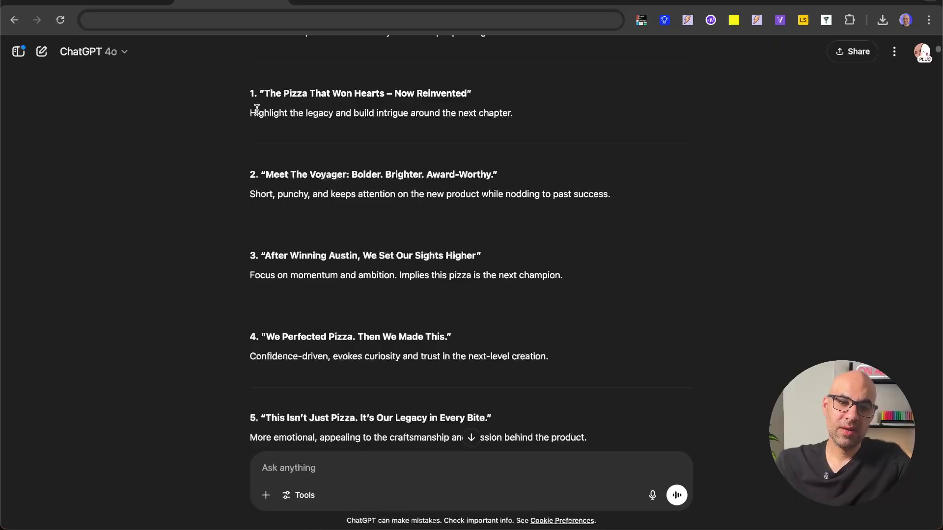
Pick the third message, 'After Winning Austin, We Set Our Sights Higher', from the suggestions.
left_click_drag(254, 92, 485, 361)
left_click(609, 362)
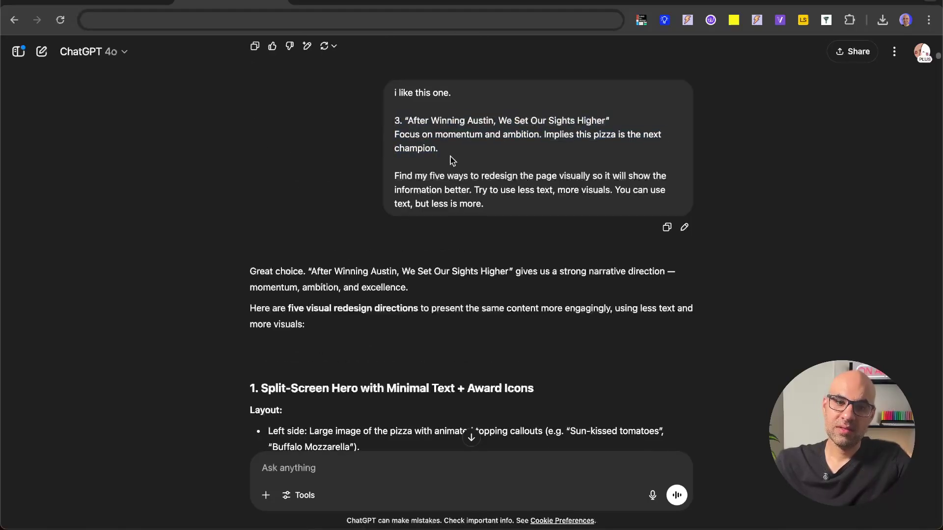
left_click_drag(450, 157, 391, 123)
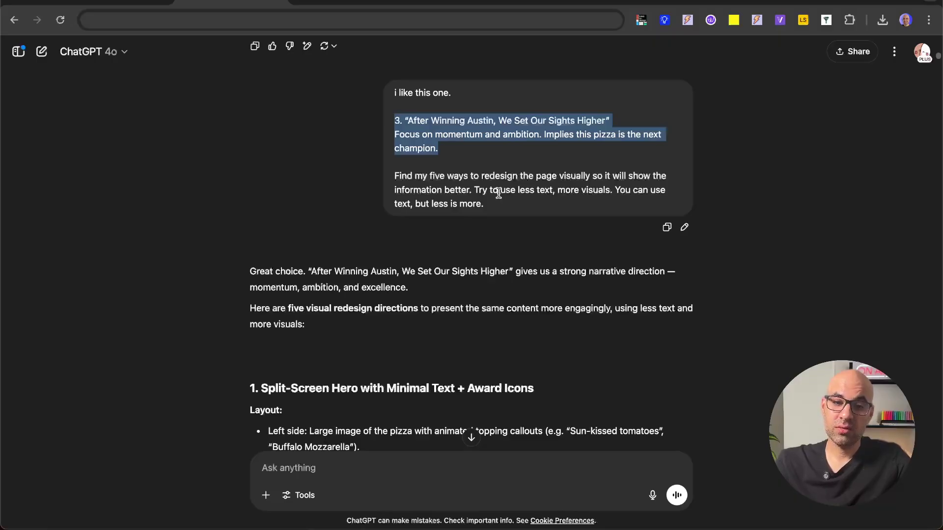
Glance at the Figma design, then read the five redesign directions starting with Split-Screen Hero.
left_click(140, 7)
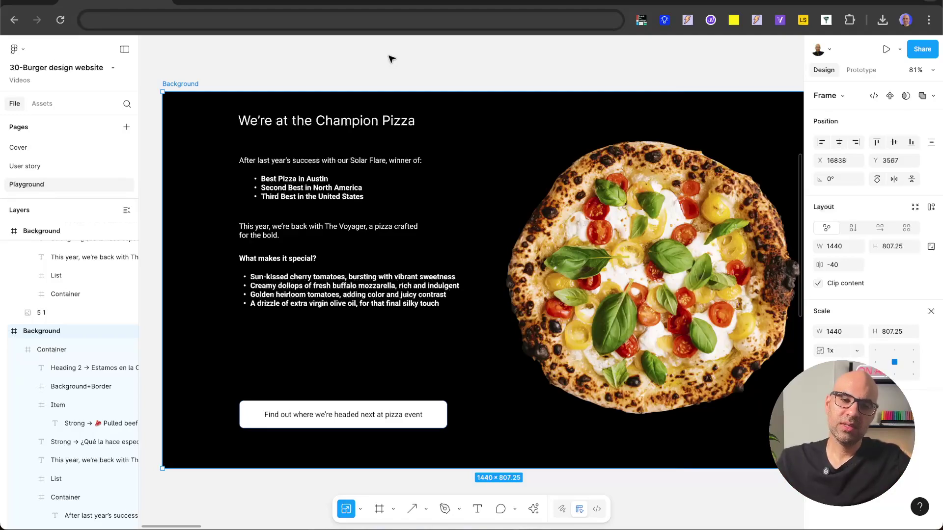
key("ctrl+Tab")
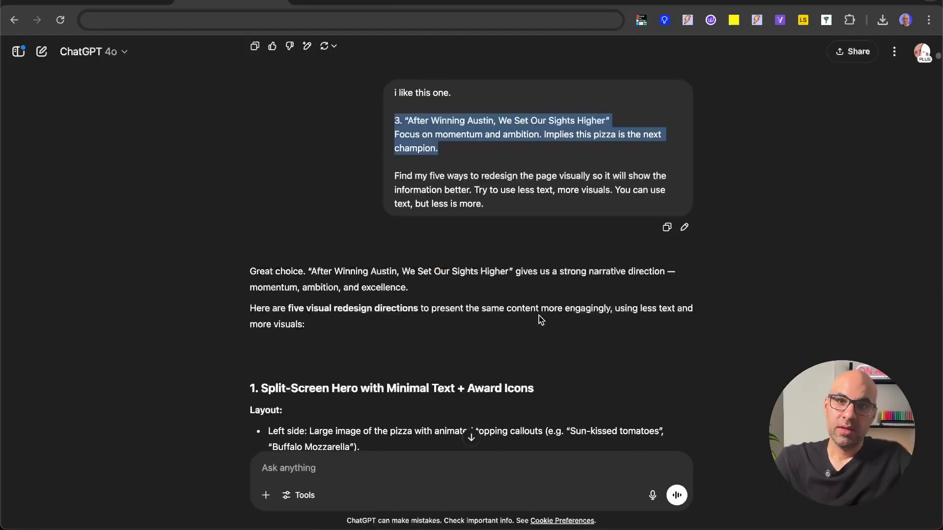
scroll(534, 326, "down", 5)
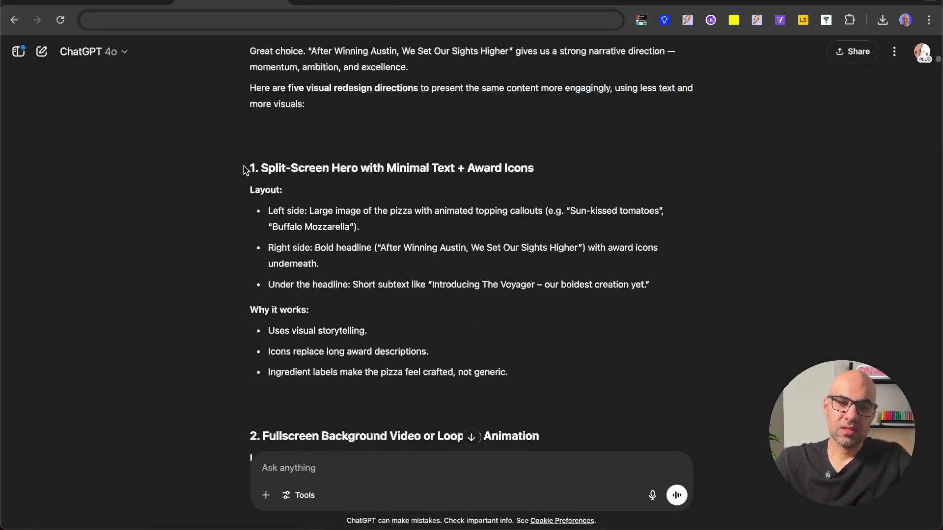
left_click_drag(244, 168, 540, 185)
scroll(360, 345, "down", 2)
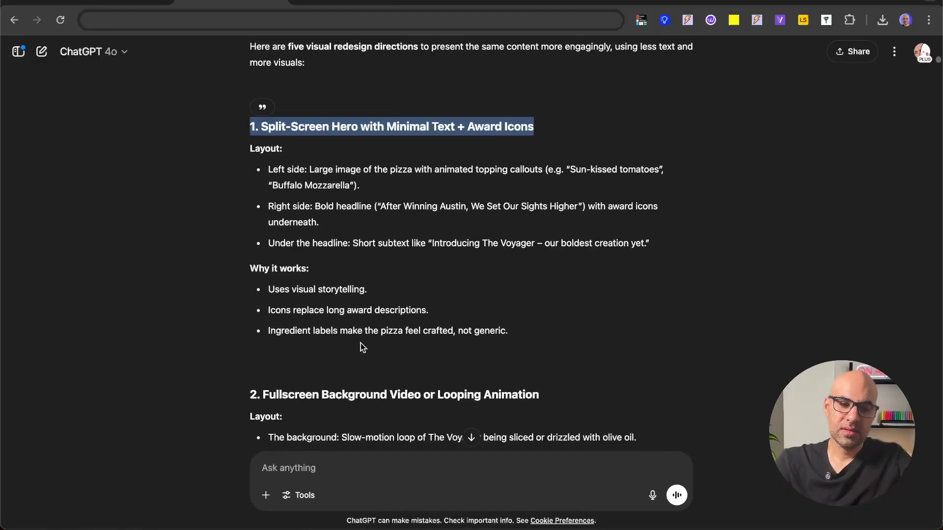
left_click_drag(253, 388, 378, 425)
scroll(378, 425, "down", 8)
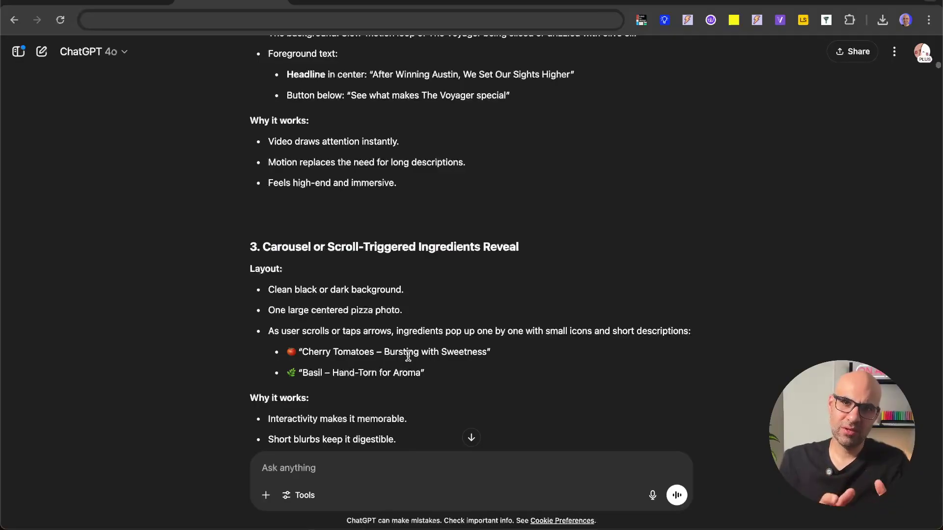
Pan around the UX Pilot pizza page and play the Voyager story preview to the pre-order slide.
key("ctrl+Tab")
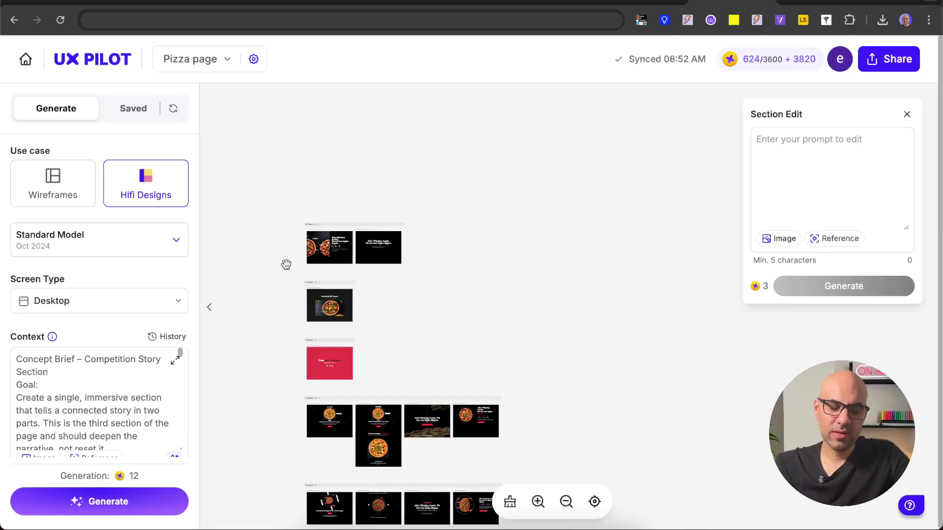
scroll(286, 260, "up", 10)
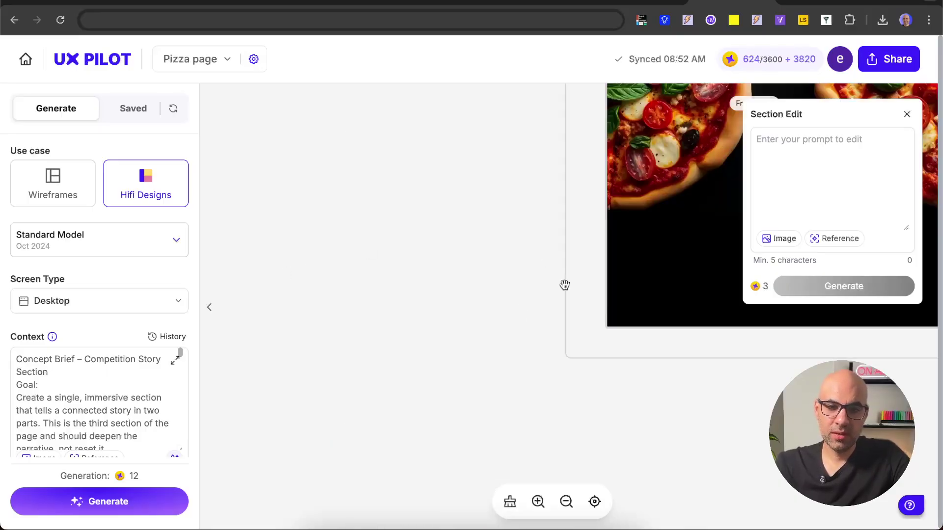
scroll(503, 310, "right", 10)
scroll(504, 310, "down", 5)
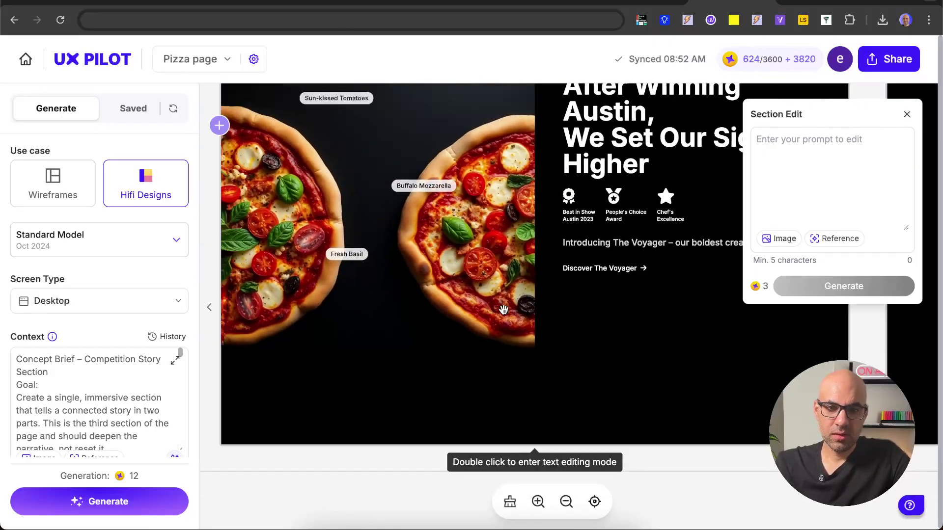
scroll(501, 309, "right", 5)
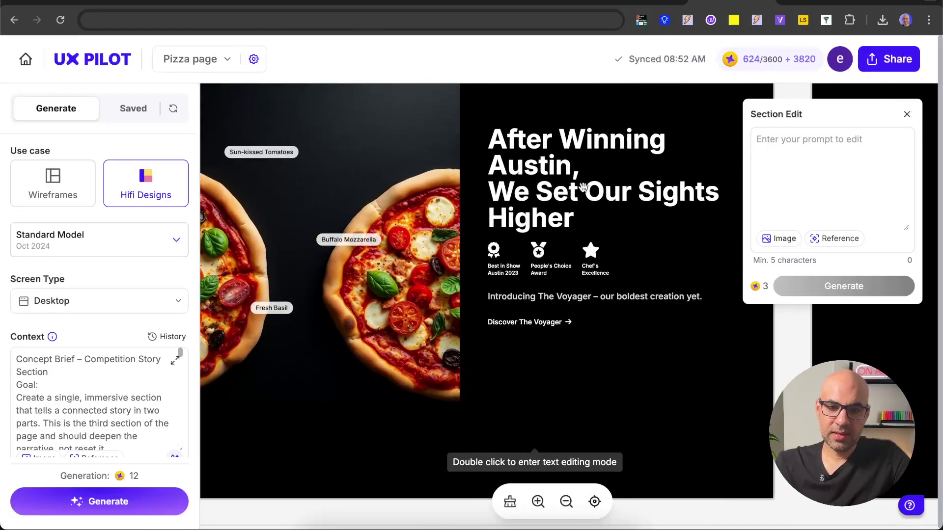
scroll(559, 275, "up", 1)
scroll(558, 275, "up", 2)
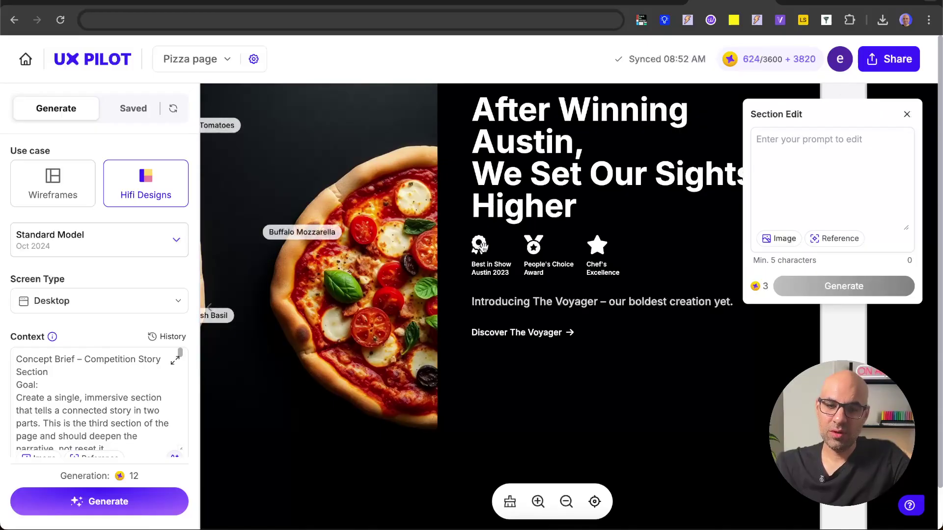
scroll(548, 310, "down", 2)
scroll(548, 310, "down", 2)
scroll(501, 339, "down", 5)
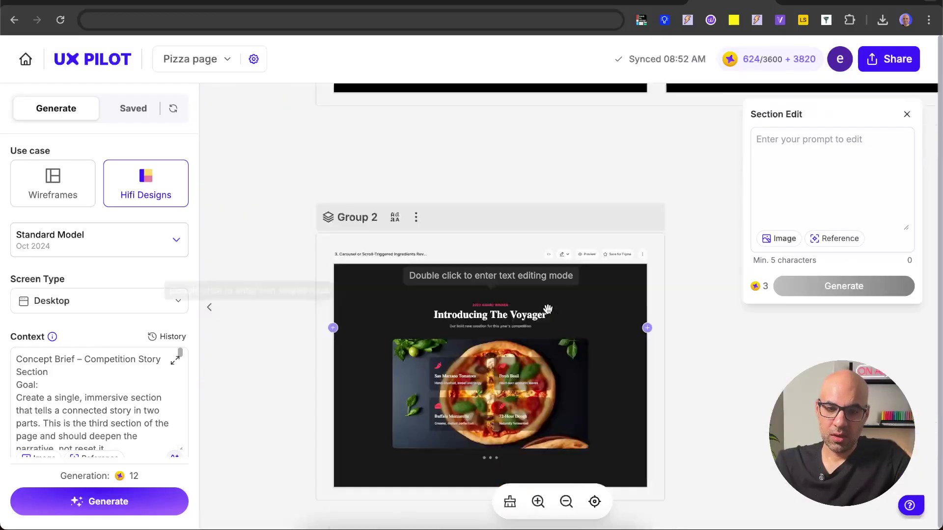
scroll(500, 339, "up", 3)
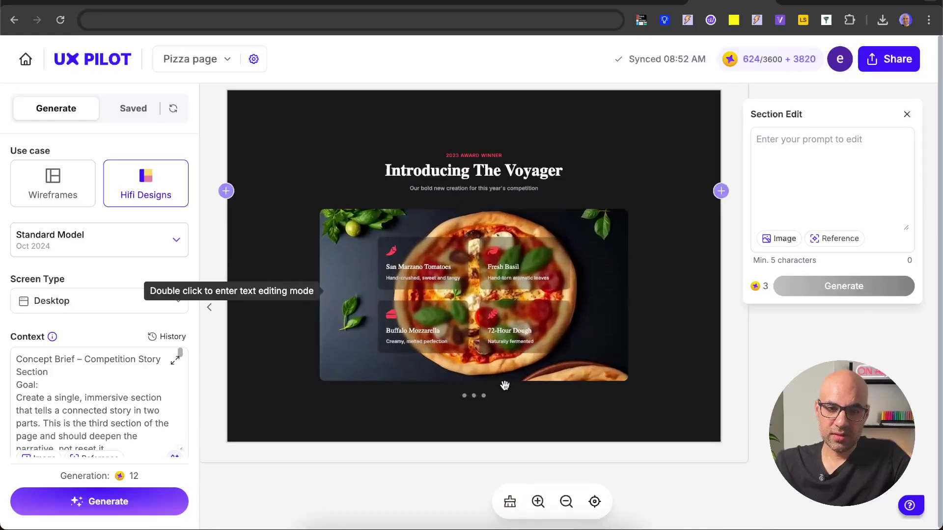
scroll(515, 435, "down", 5)
scroll(505, 427, "up", 4)
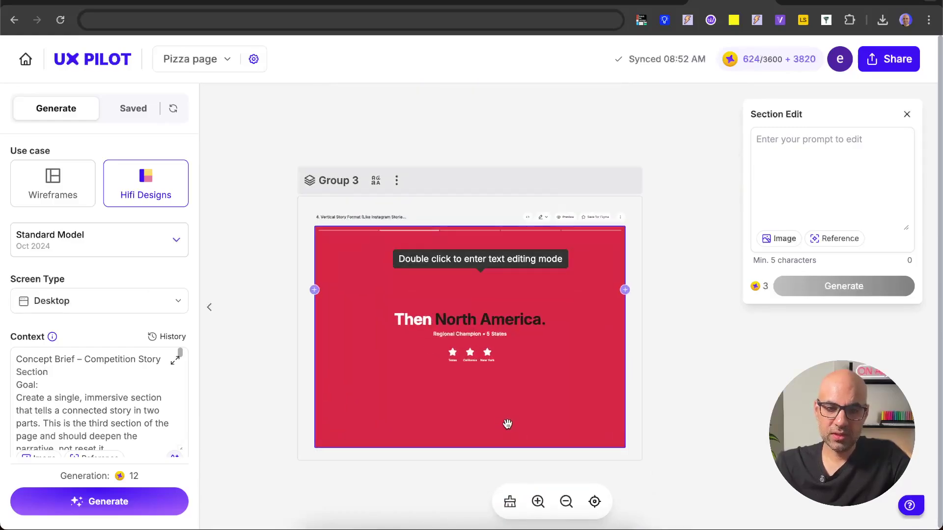
scroll(561, 406, "up", 1)
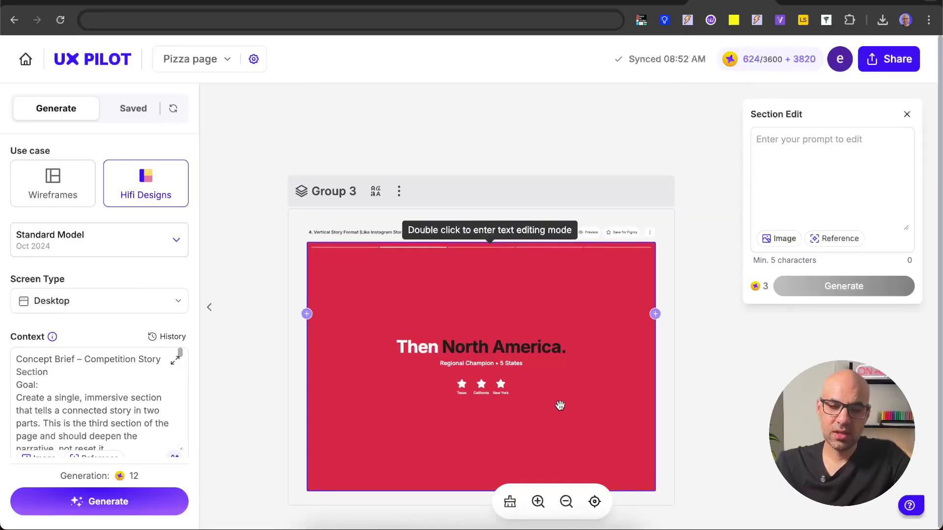
scroll(559, 405, "down", 1)
scroll(560, 405, "left", 1)
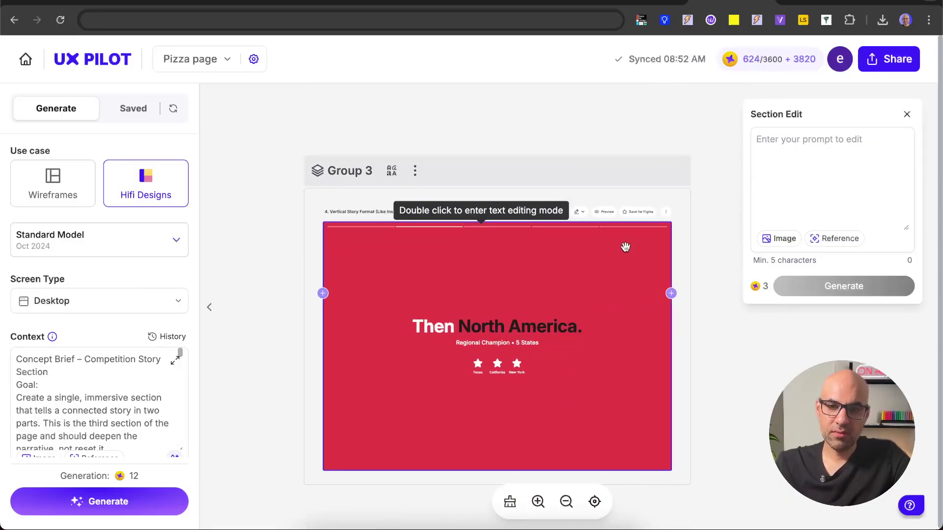
left_click(605, 212)
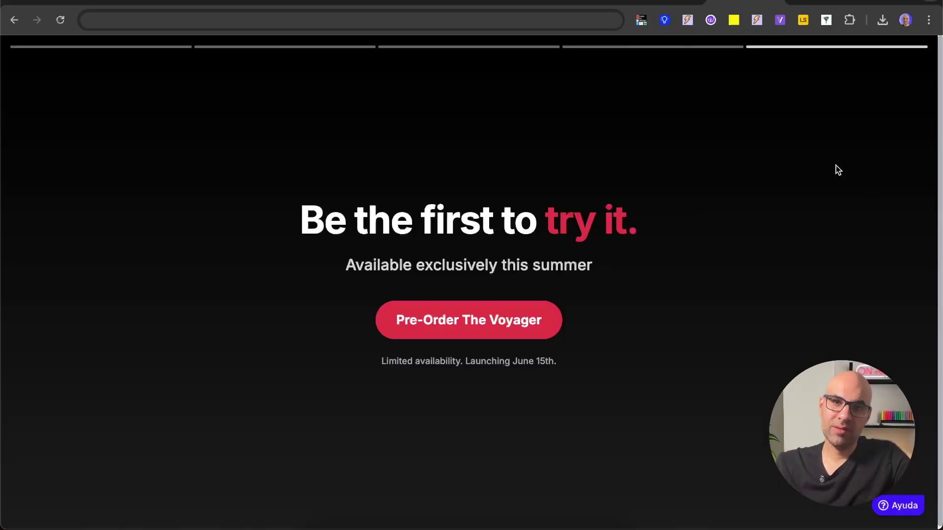
Back in Figma, view the 'Solar Flare Took the Crown' and 'The Voyager Is Our Next Champion' sections.
key("ctrl+shift+Tab")
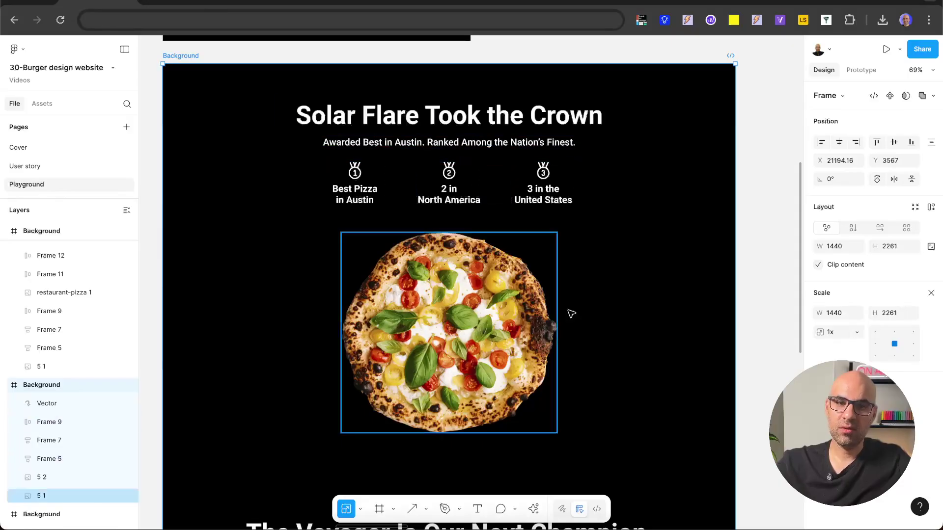
scroll(571, 313, "down", 10)
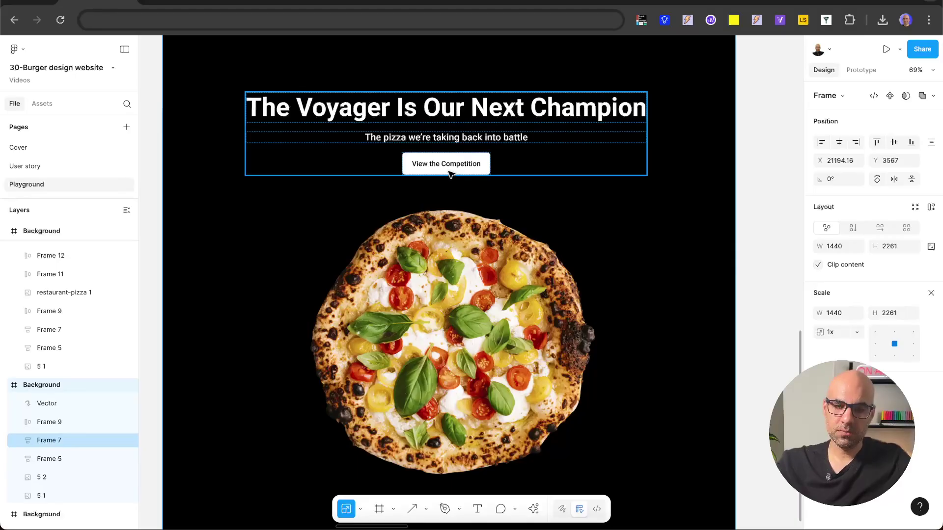
scroll(449, 175, "down", 5)
scroll(458, 206, "up", 4)
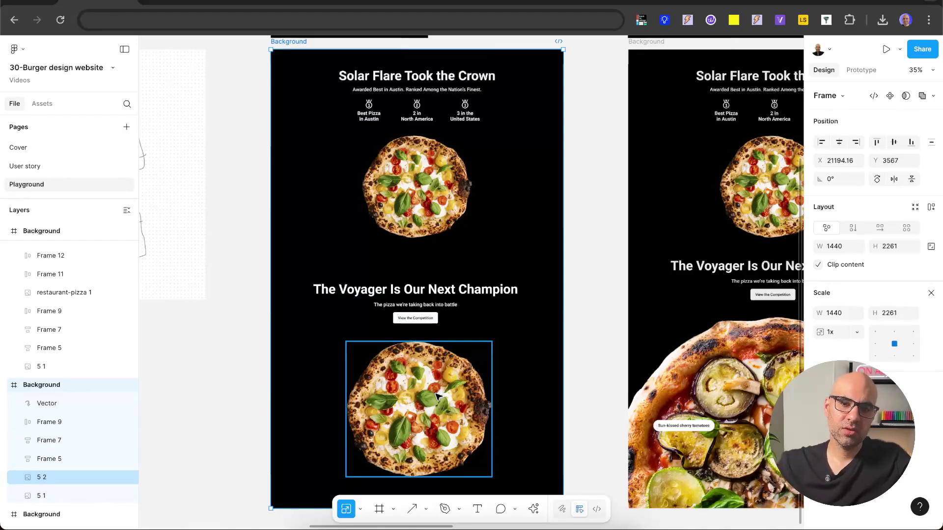
scroll(438, 396, "right", 10)
scroll(439, 397, "up", 3)
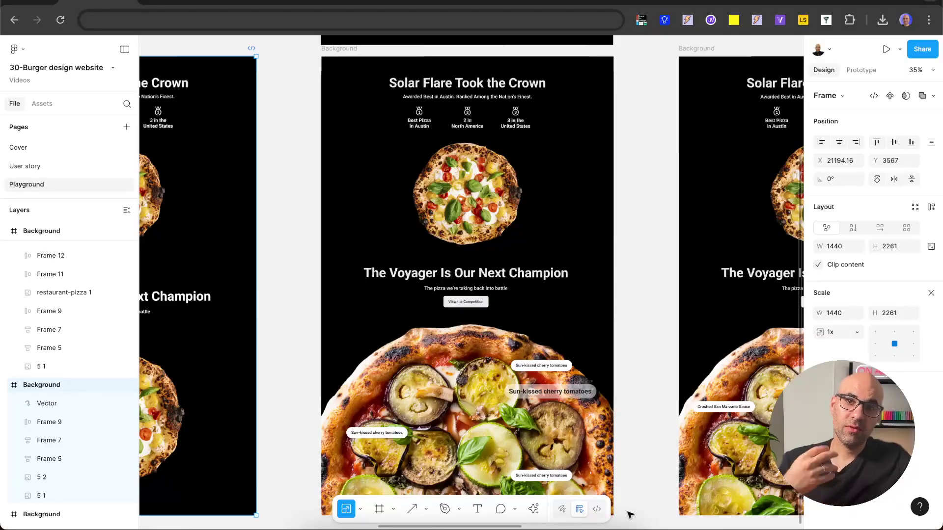
key("ctrl+Tab")
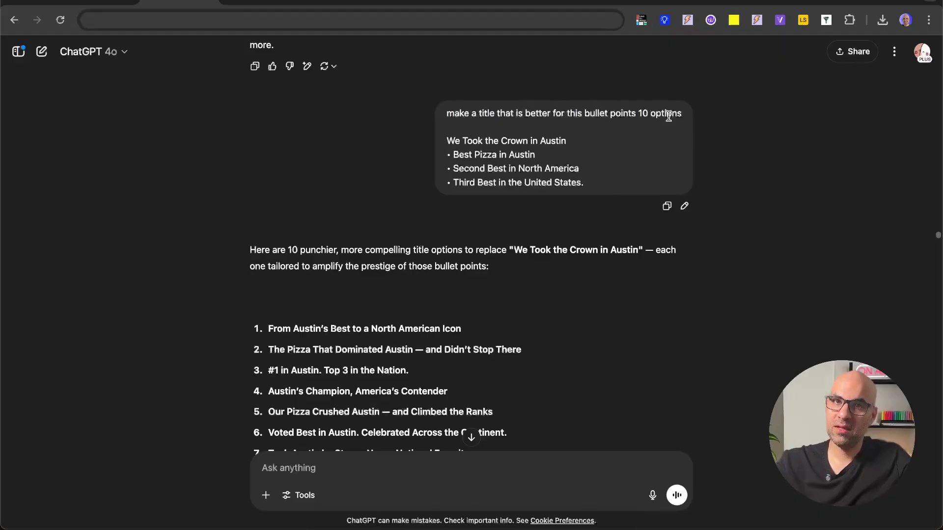
triple_click(448, 123)
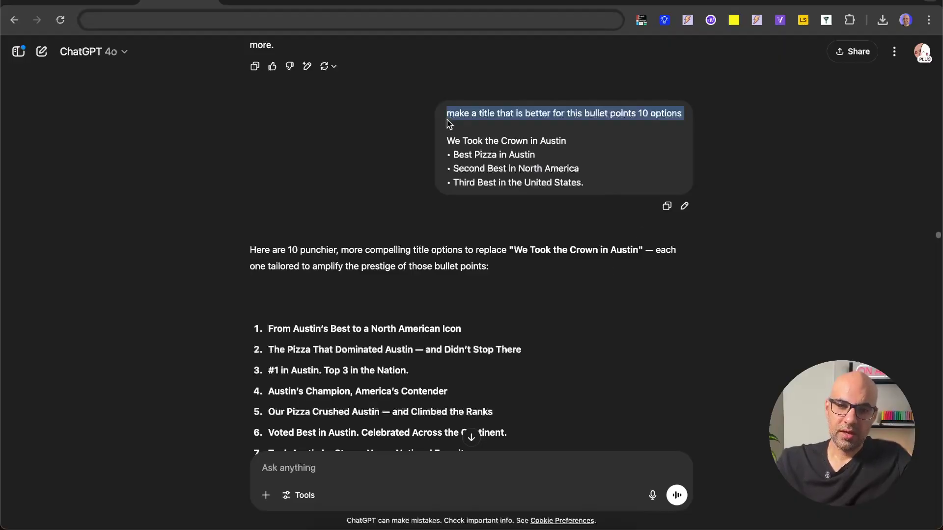
left_click_drag(448, 123, 585, 185)
scroll(555, 291, "down", 3)
left_click_drag(465, 387, 270, 205)
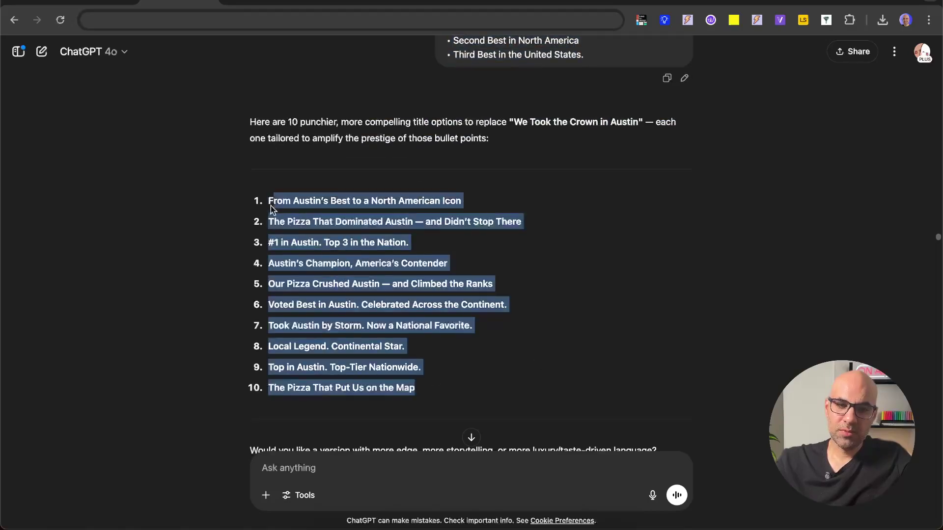
left_click(218, 229)
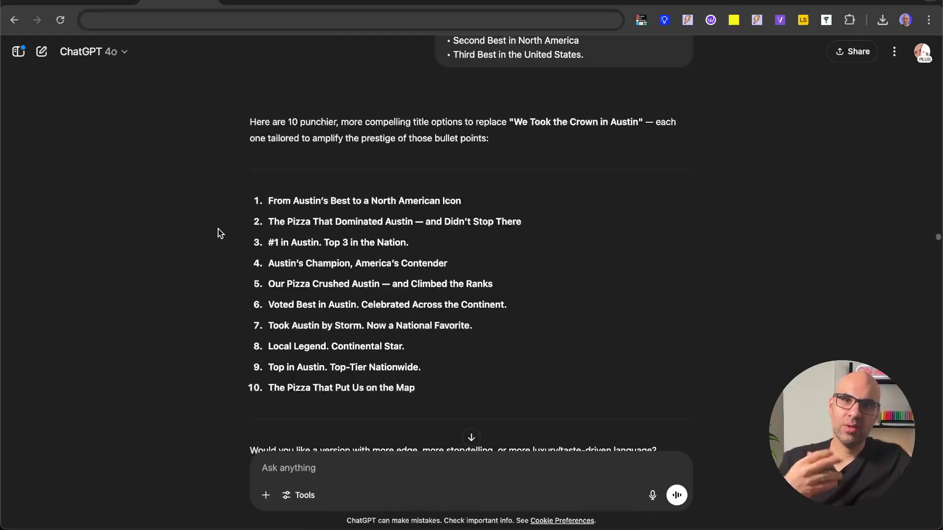
key("ctrl+Tab")
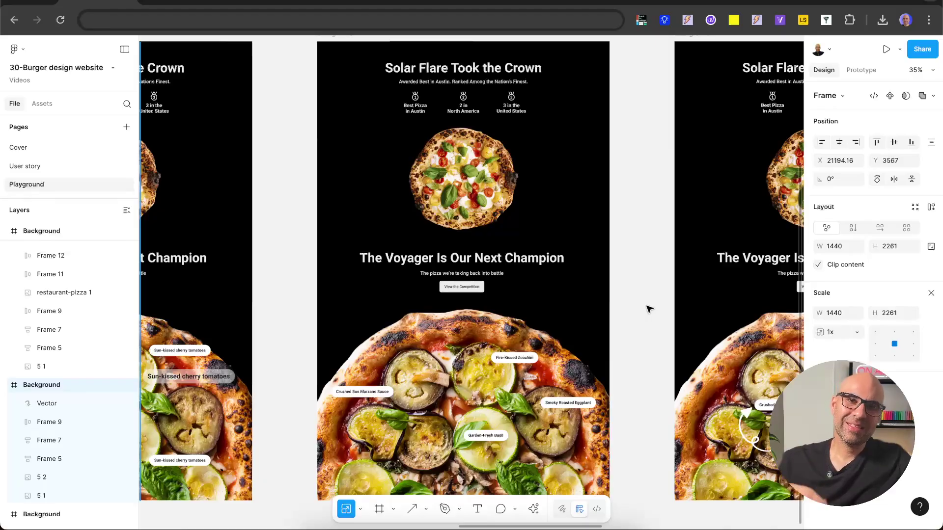
Label the pizza Crushed San Marzano Sauce, Fire-Kissed Zucchini, Smoky Roasted Eggplant and Garden-Fresh Basil.
scroll(481, 431, "up", 5)
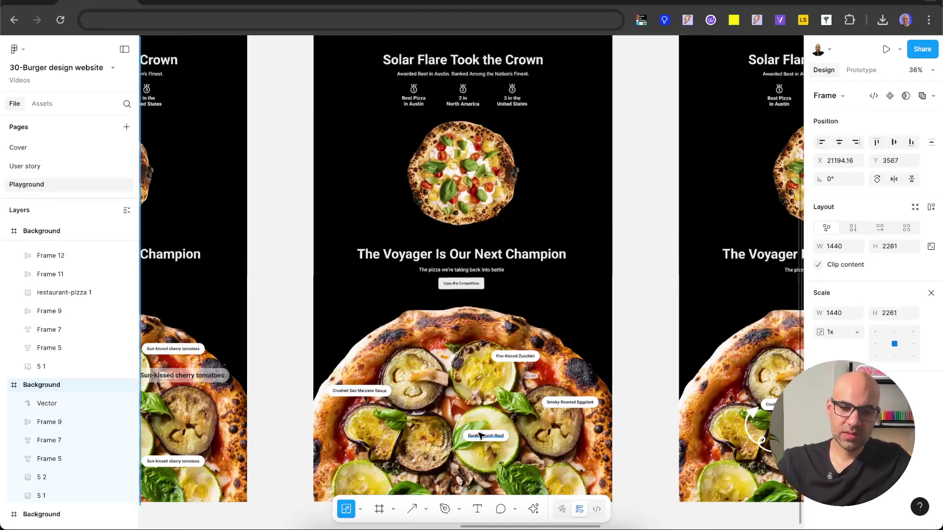
scroll(481, 428, "down", 3)
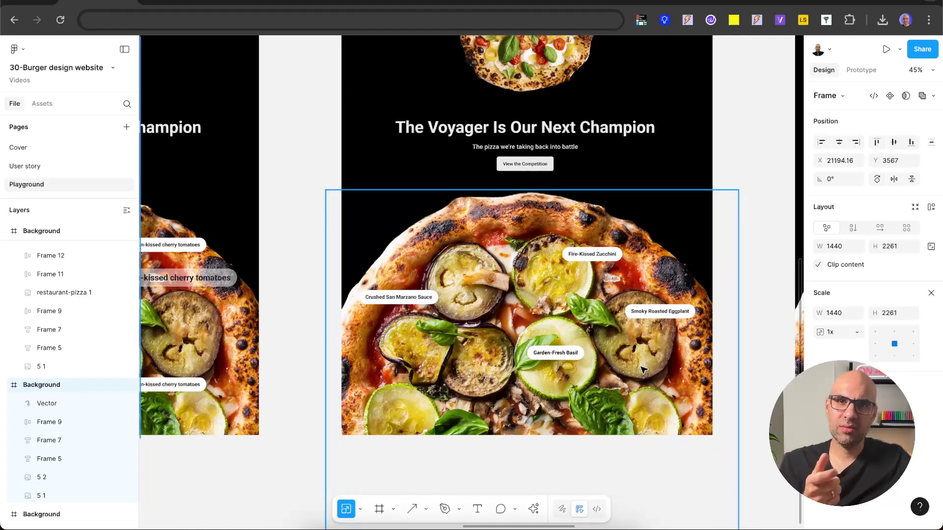
scroll(638, 357, "up", 3)
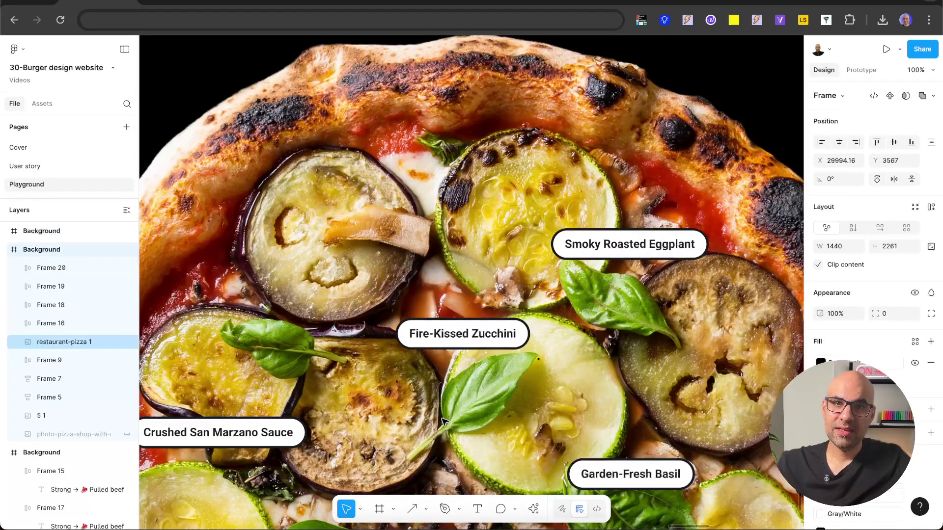
Select the Fire-Kissed Zucchini label and pizza image while reviewing 'The Voyager Leads Next' section.
left_click(408, 332)
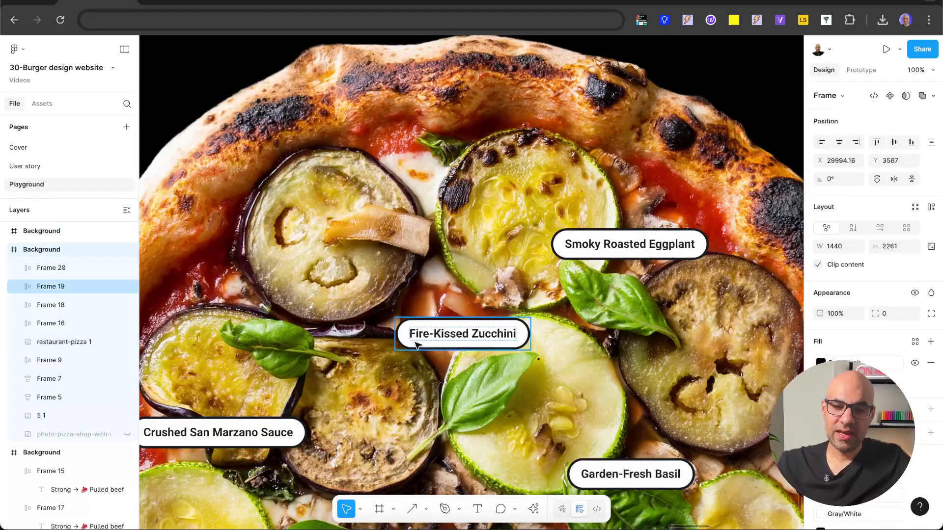
left_click(441, 358)
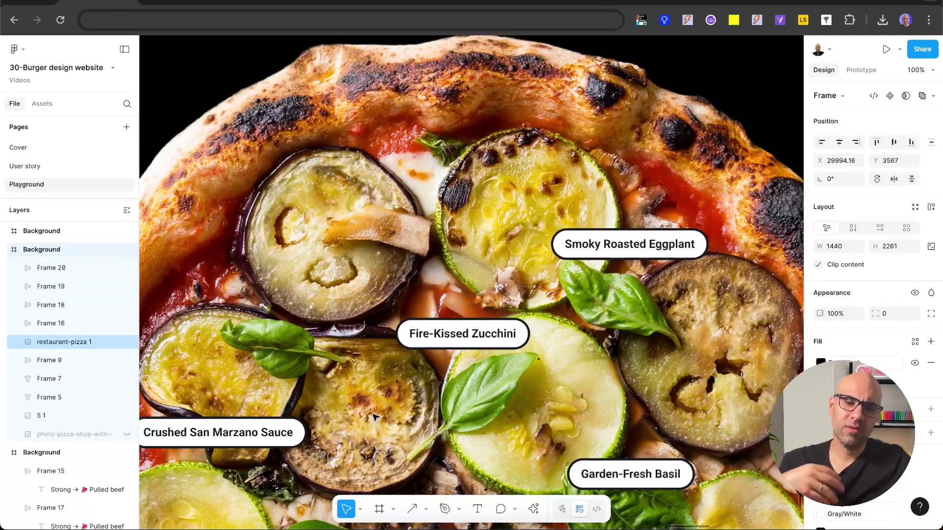
scroll(373, 417, "down", 5)
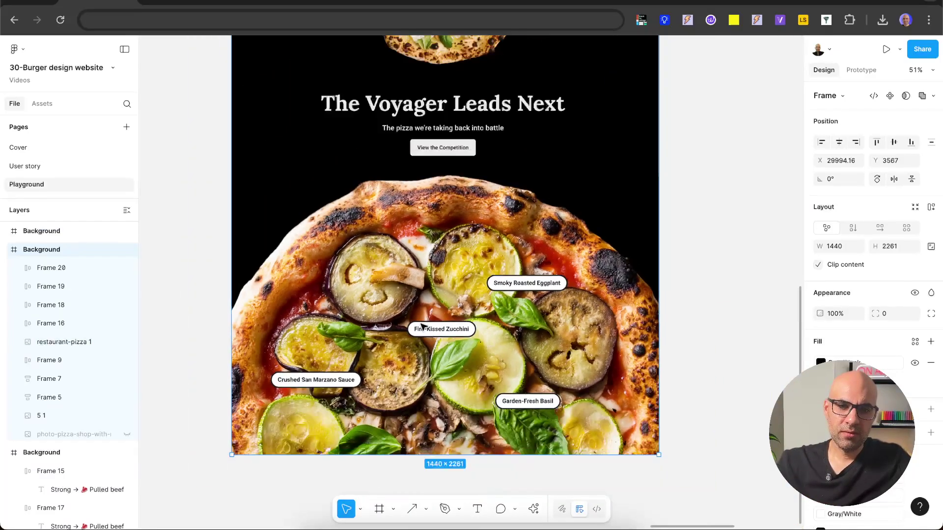
scroll(423, 327, "up", 6)
scroll(423, 327, "up", 3)
scroll(423, 327, "down", 2)
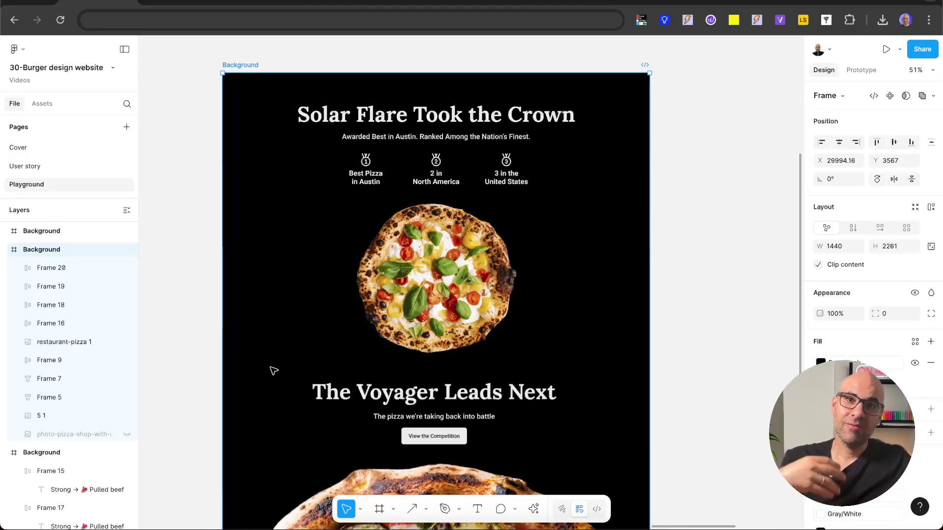
In ChatGPT, highlight the request for background ideas for the pizza section.
key("ctrl+Tab")
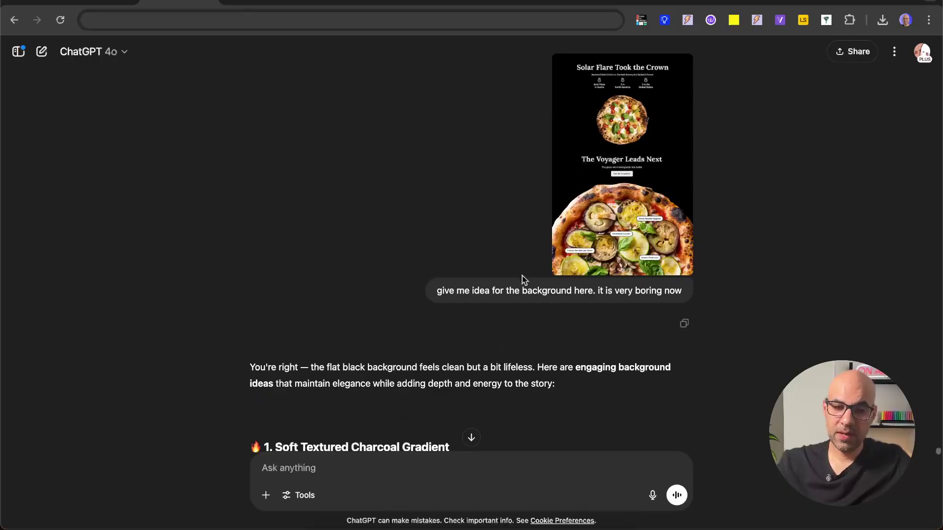
left_click_drag(436, 295, 665, 304)
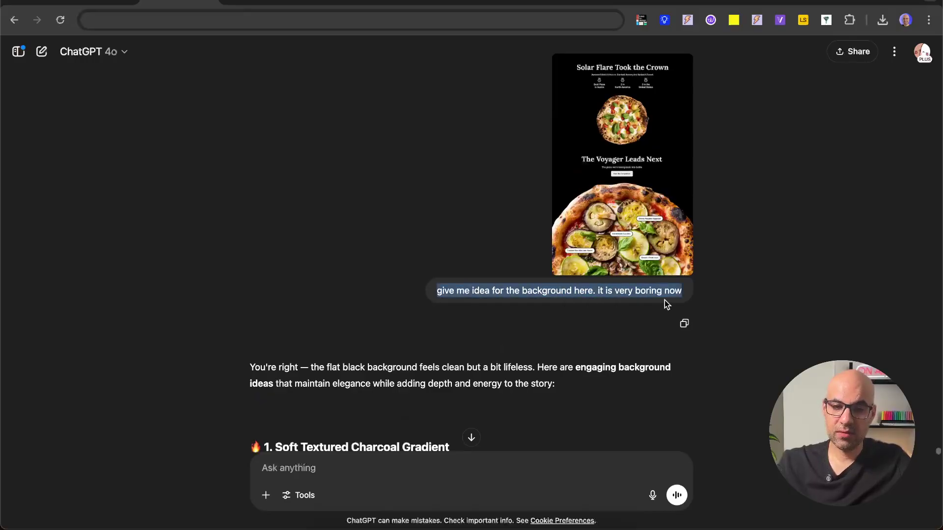
left_click(666, 304)
Highlight the background option headings through Real Countertop Photo (Blurred).
scroll(509, 263, "down", 4)
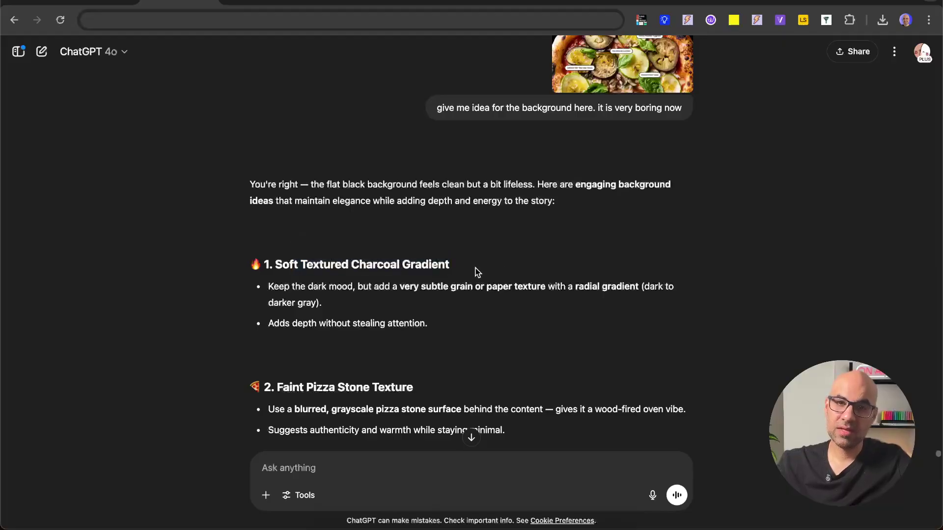
scroll(457, 275, "down", 3)
left_click_drag(443, 281, 297, 279)
scroll(413, 322, "down", 4)
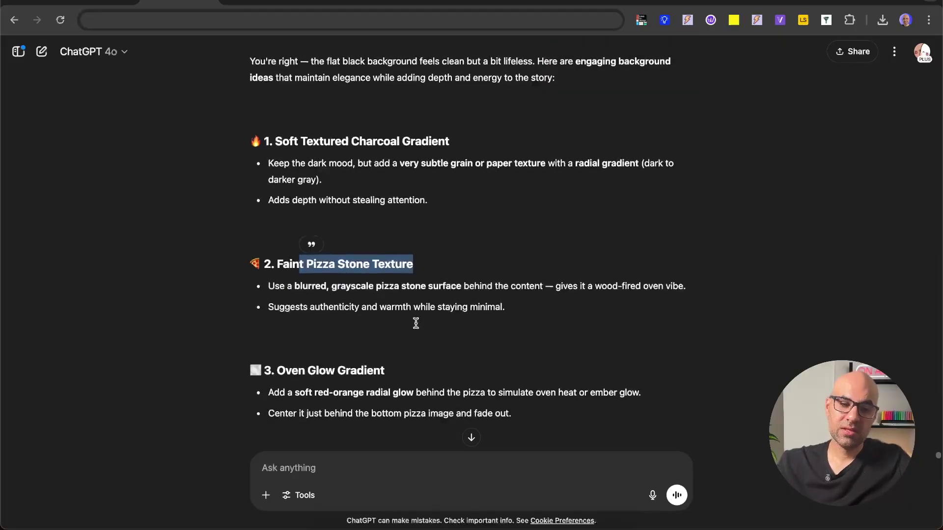
left_click_drag(420, 225, 250, 226)
scroll(438, 308, "down", 5)
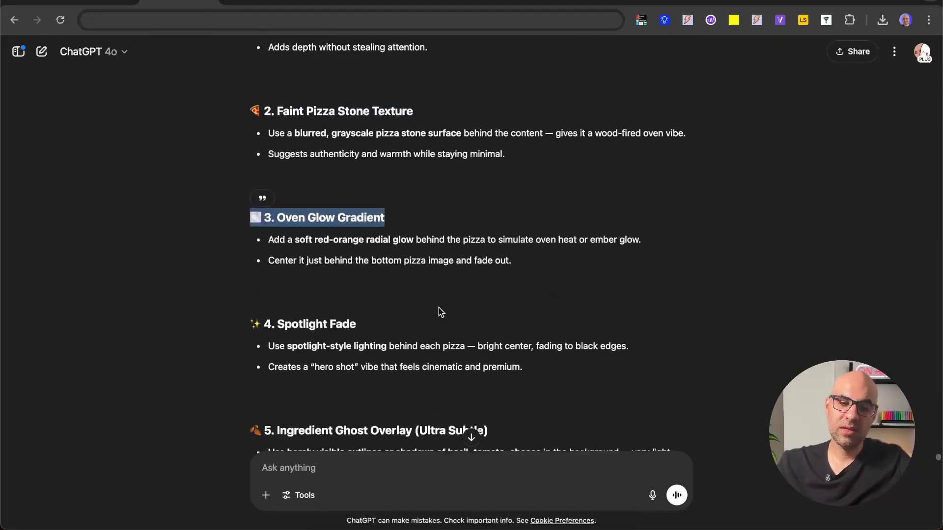
scroll(421, 351, "down", 2)
triple_click(442, 250)
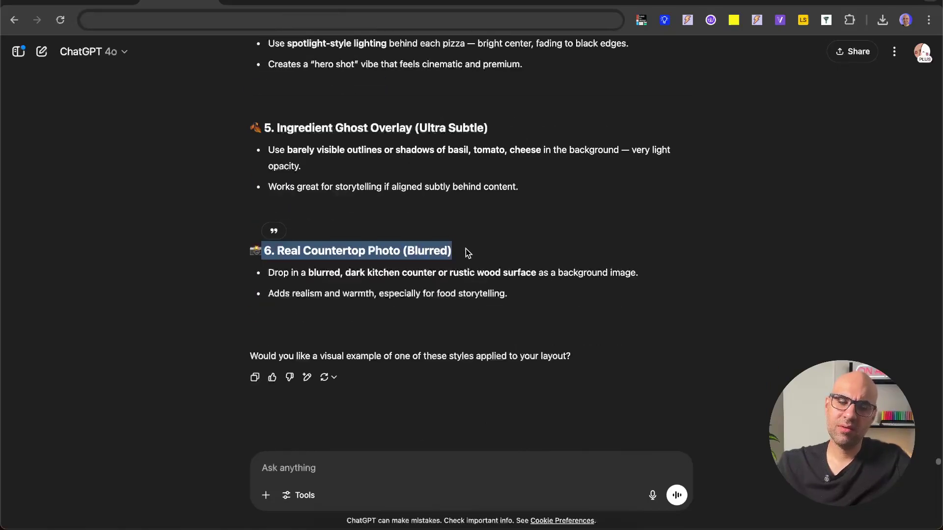
Return to Figma and scroll through the pizza section with its darkened pizzeria storefront background.
key("ctrl+shift+Tab")
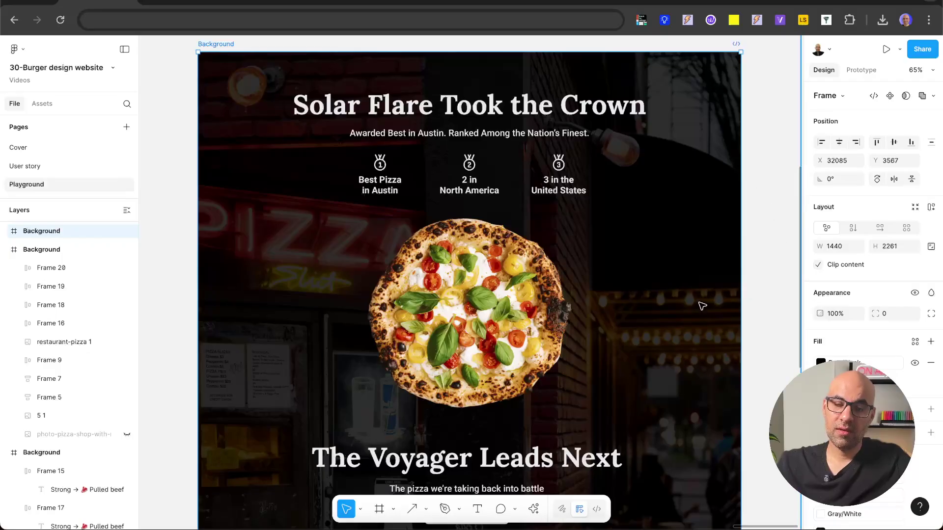
scroll(614, 354, "down", 10)
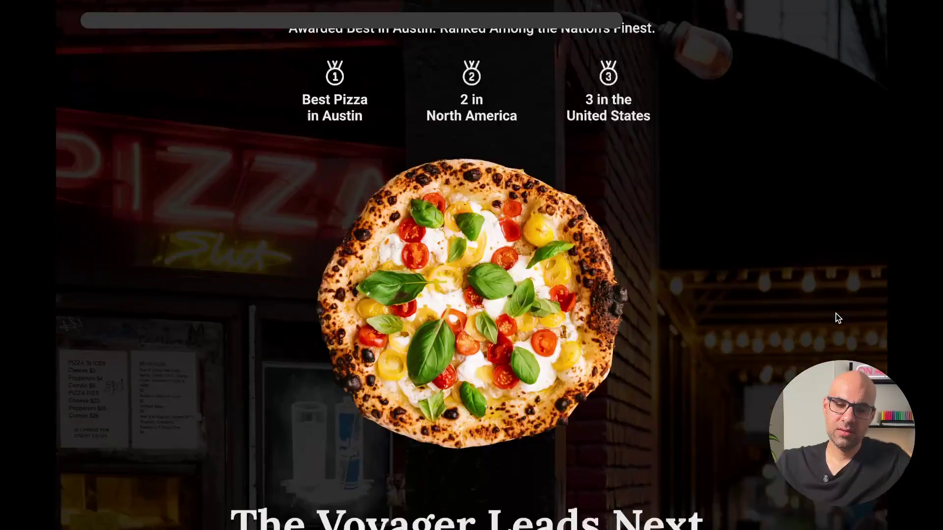
scroll(836, 315, "down", 10)
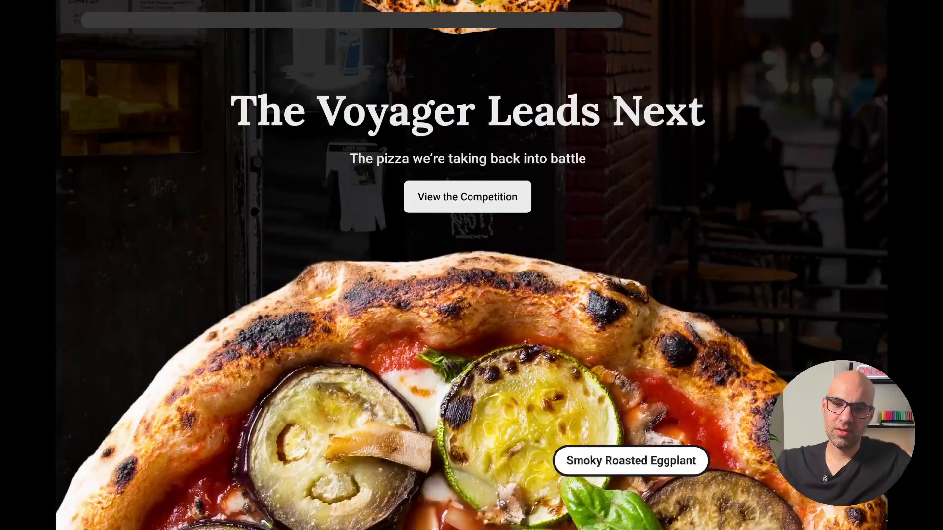
scroll(472, 265, "down", 5)
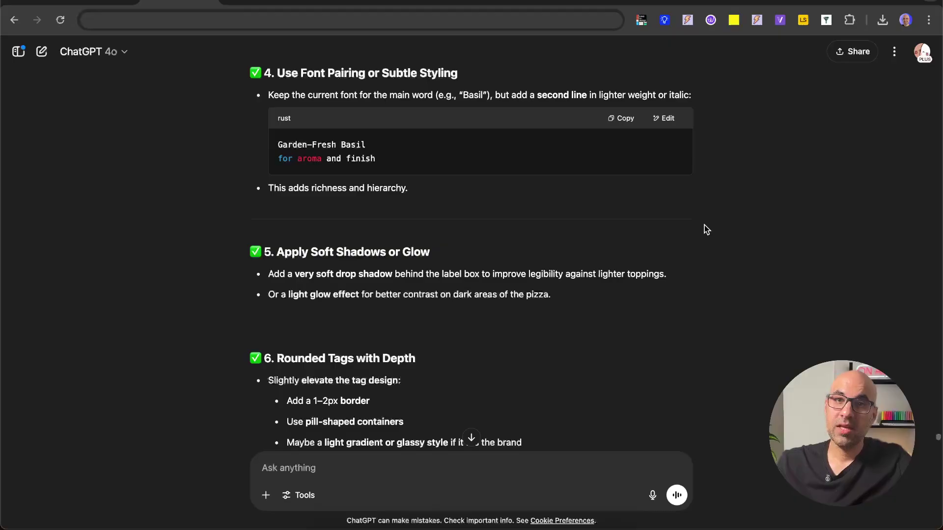
scroll(745, 238, "up", 20)
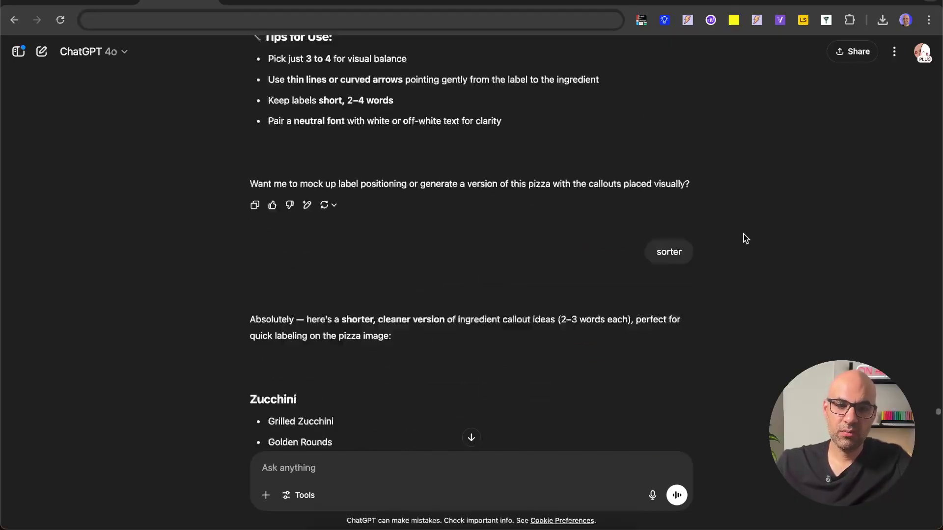
scroll(744, 238, "up", 20)
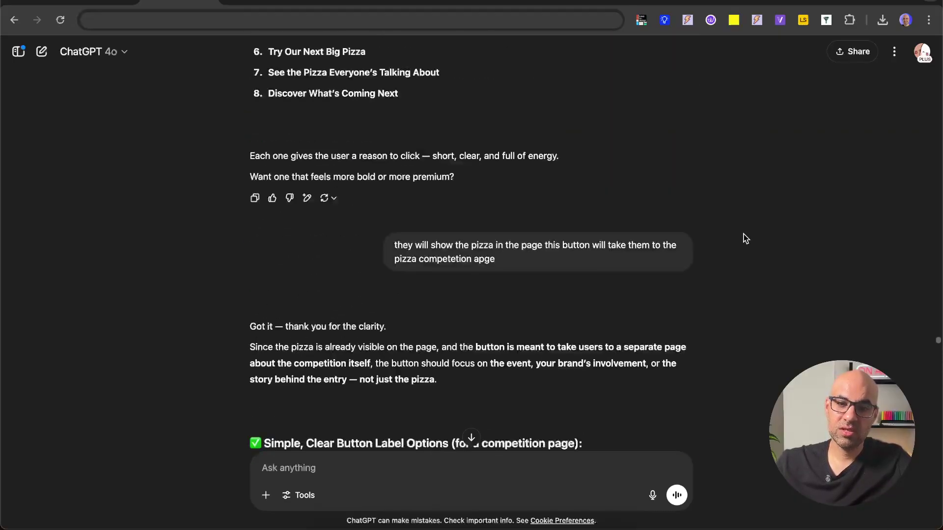
scroll(745, 238, "up", 20)
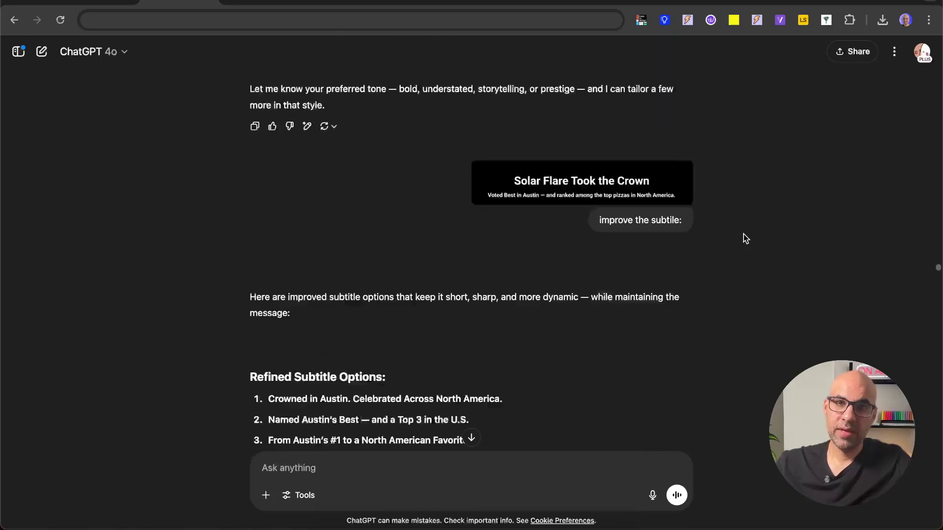